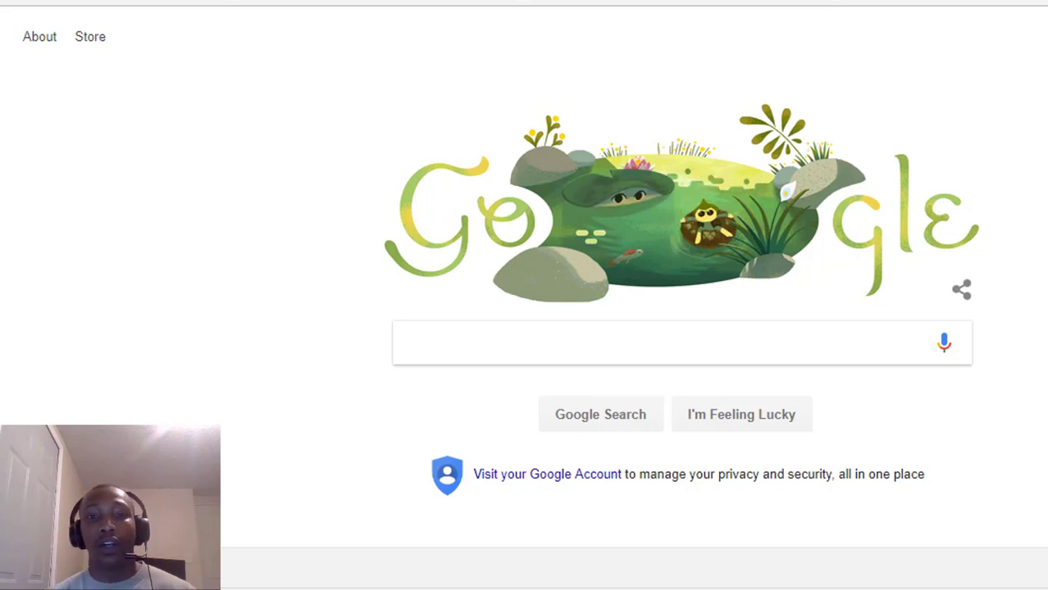
# - Enter 'how to' in Google Search to list ten suggestions with volume and CPC figures
pyautogui.click(640, 345)
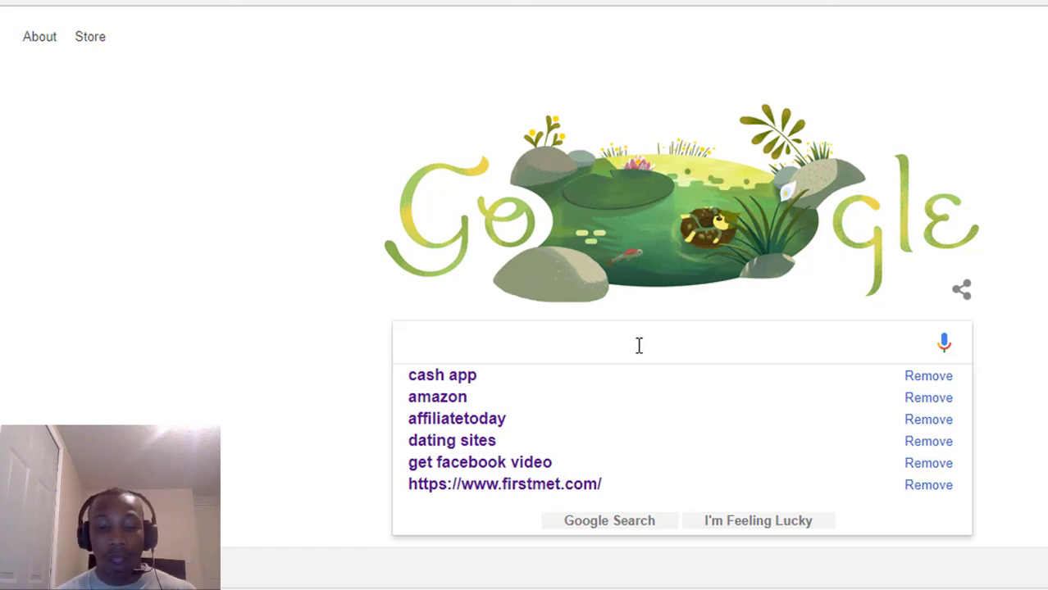
pyautogui.write('how ')
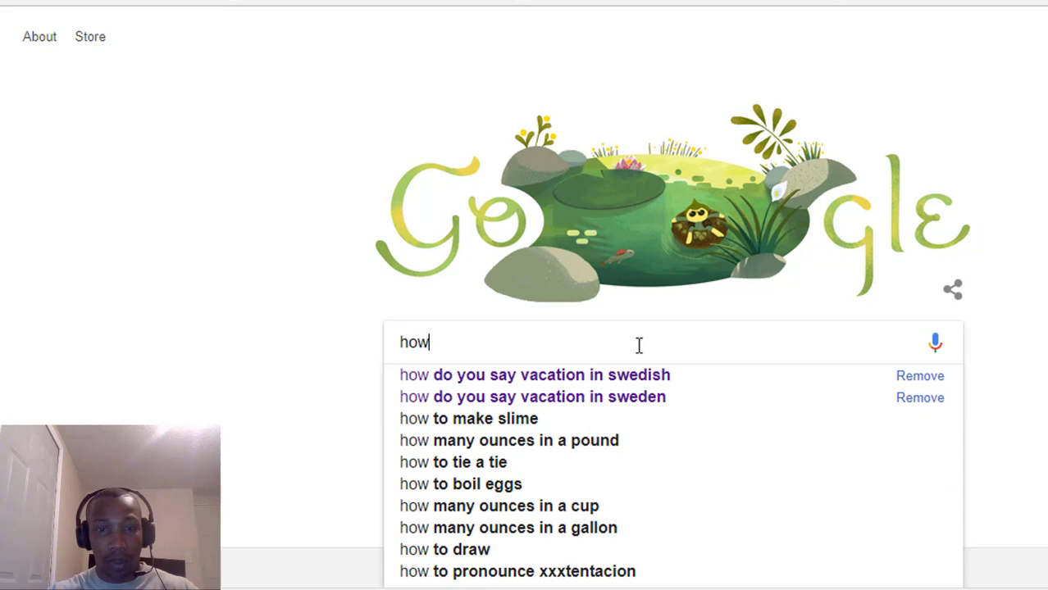
pyautogui.write('to')
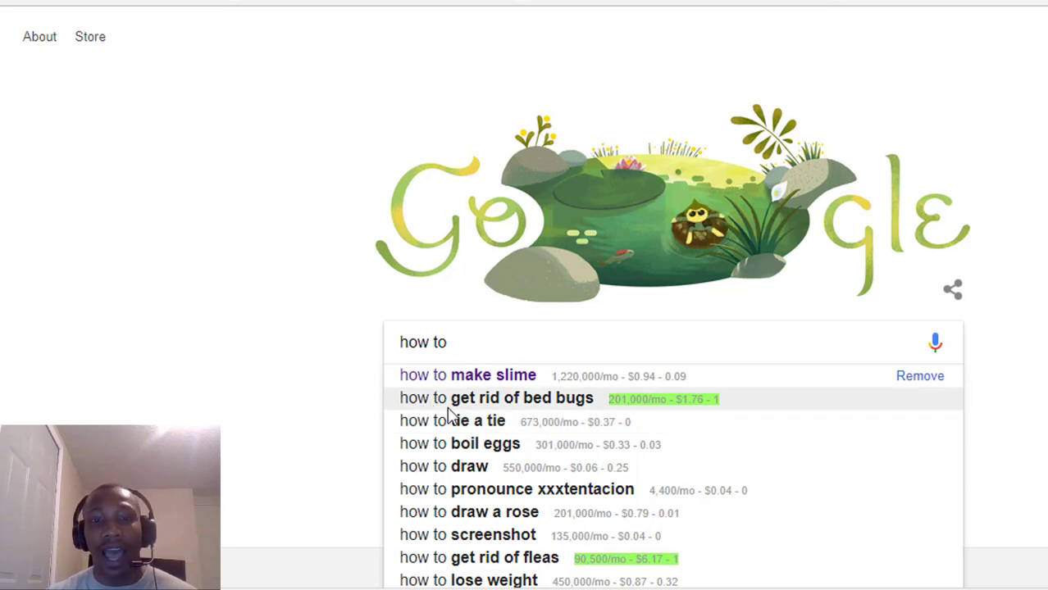
pyautogui.scroll(-1, 470, 398)
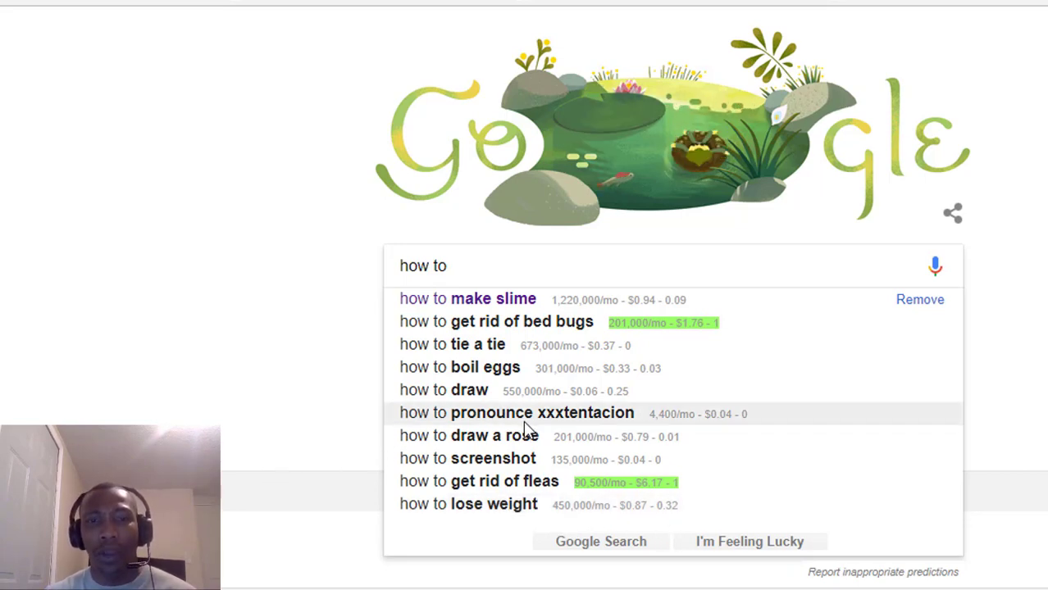
# - Search 'how to make slime' to see 1,220,000/mo volume, $0.94 CPC and 0.09 competition
pyautogui.click(518, 304)
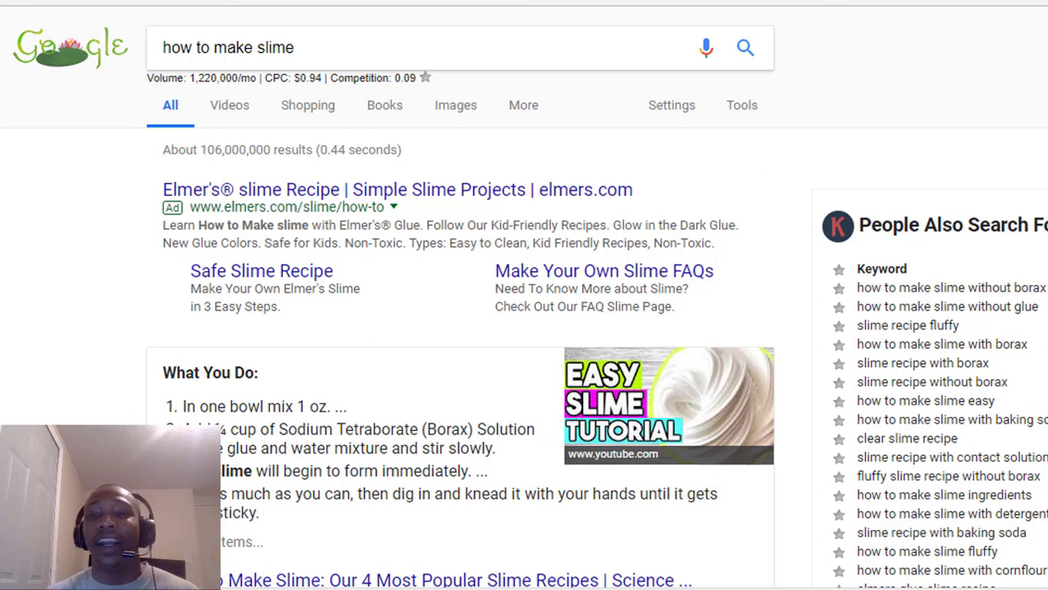
pyautogui.scroll(-1, 1047, 287)
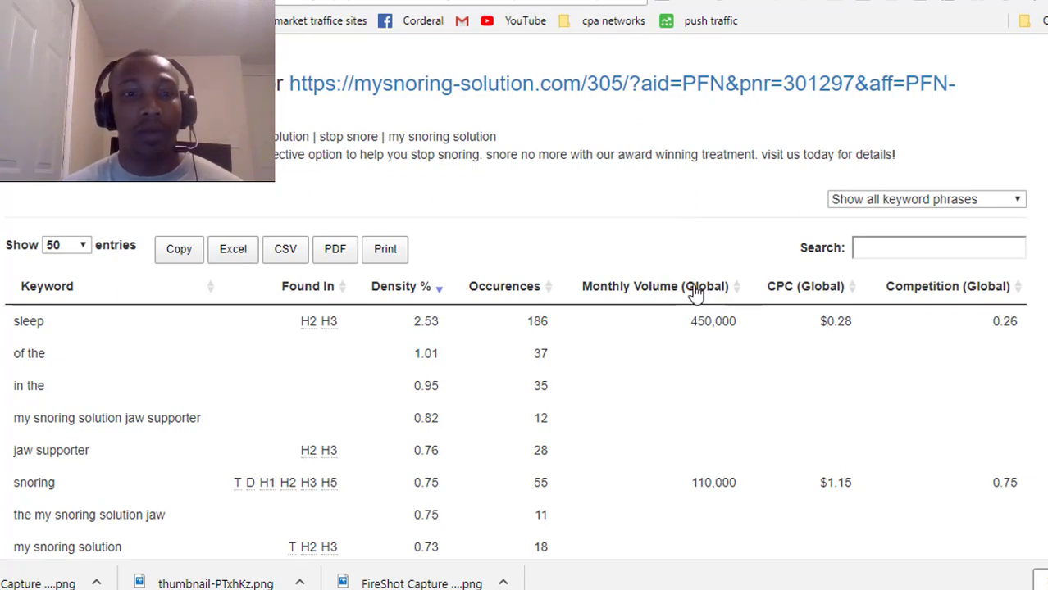
# - Sort the snoring page's density table by Monthly Volume (Global) descending, with 'face' first at 83,100,000
pyautogui.click(694, 292)
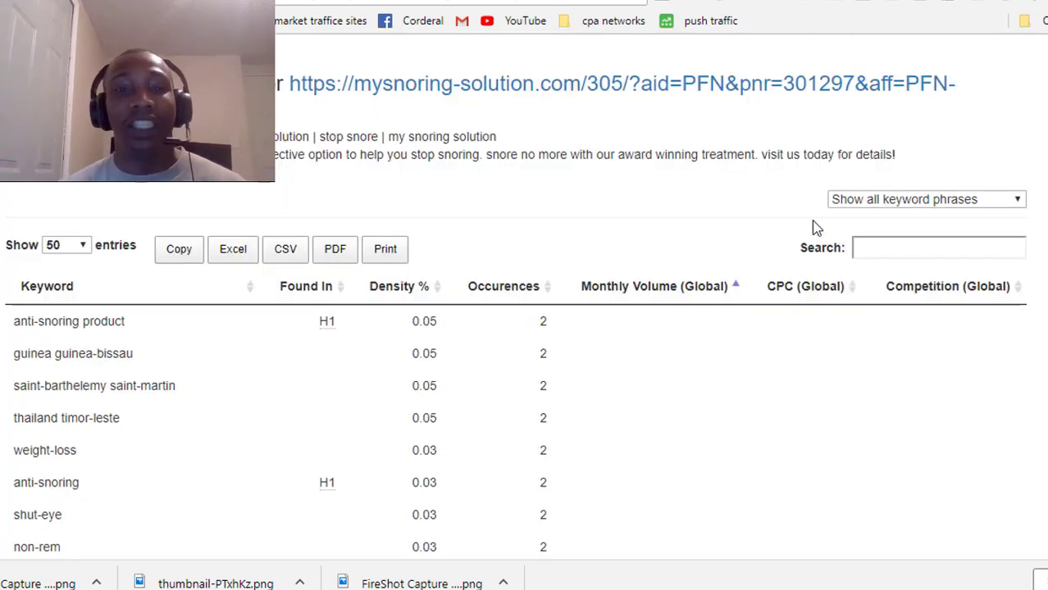
pyautogui.click(707, 289)
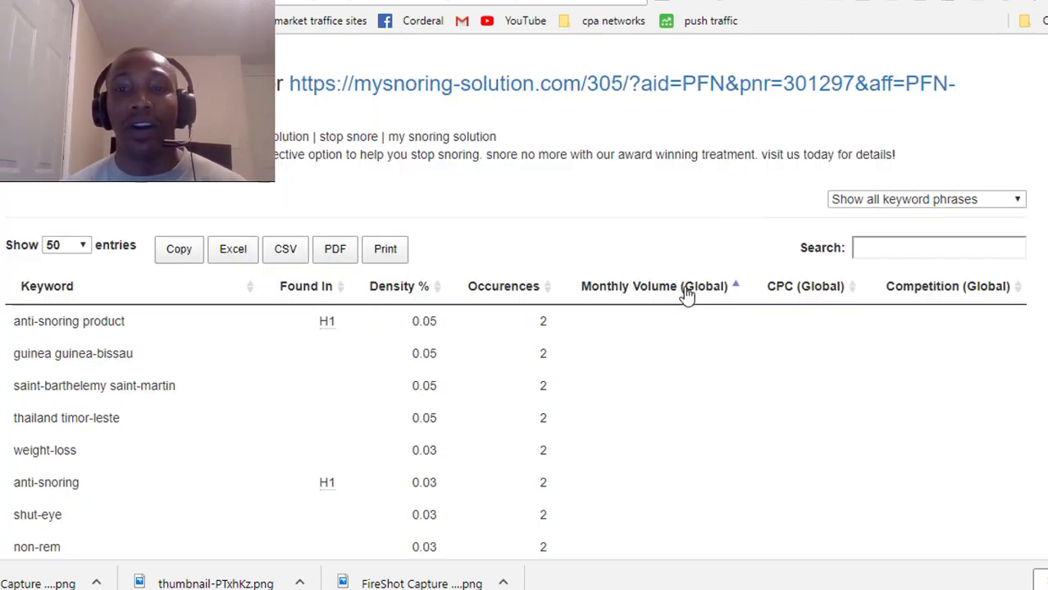
pyautogui.click(711, 292)
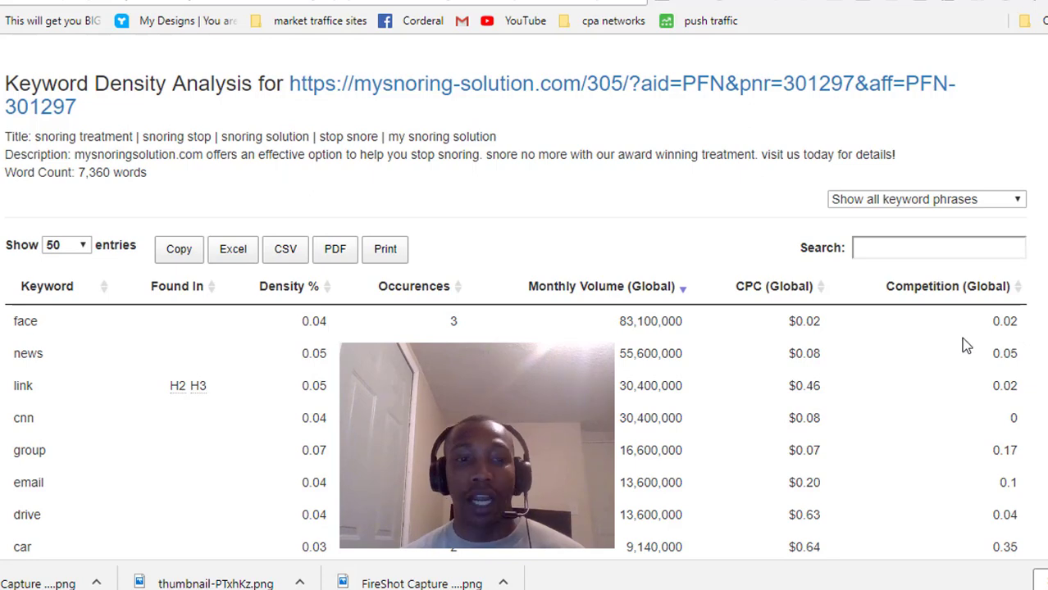
# - Filter the density report to Four Word Phrases only, led by '1 2 3 4' at 60,500
pyautogui.scroll(-1, 871, 341)
pyautogui.scroll(-1, 871, 341)
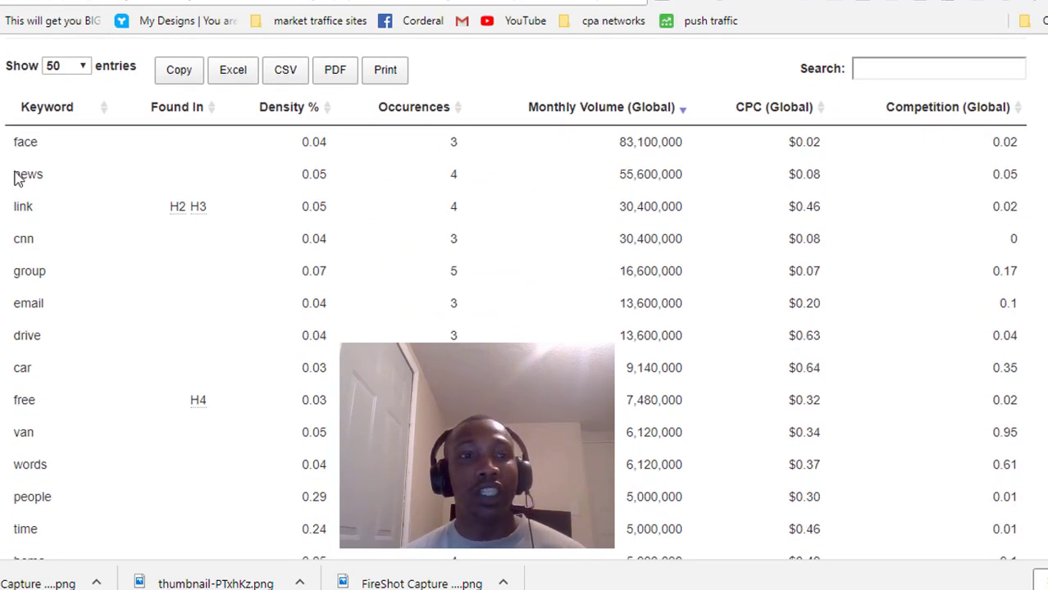
pyautogui.scroll(1, 927, 215)
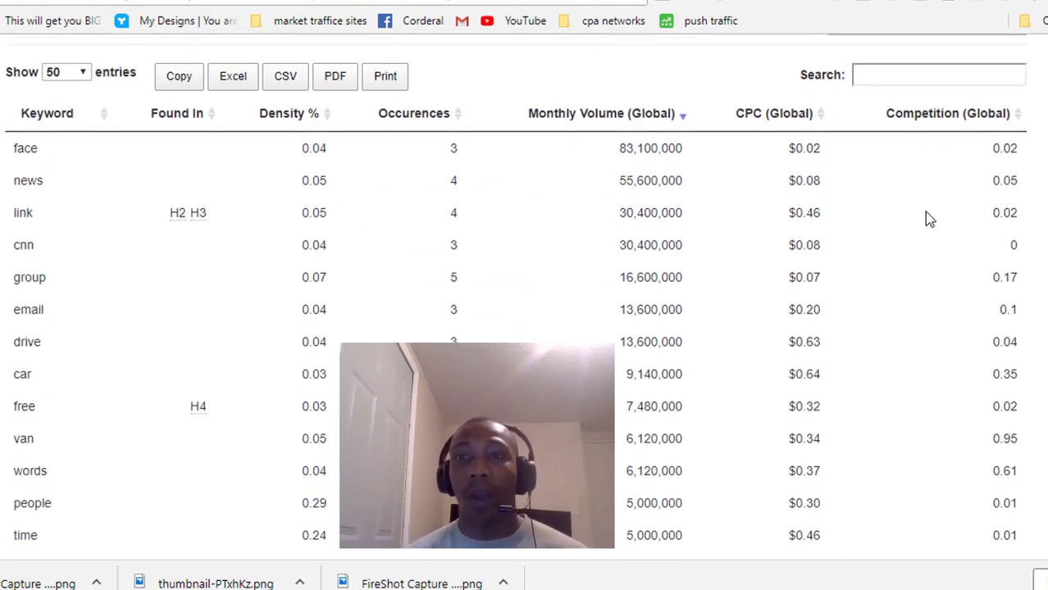
pyautogui.click(1002, 113)
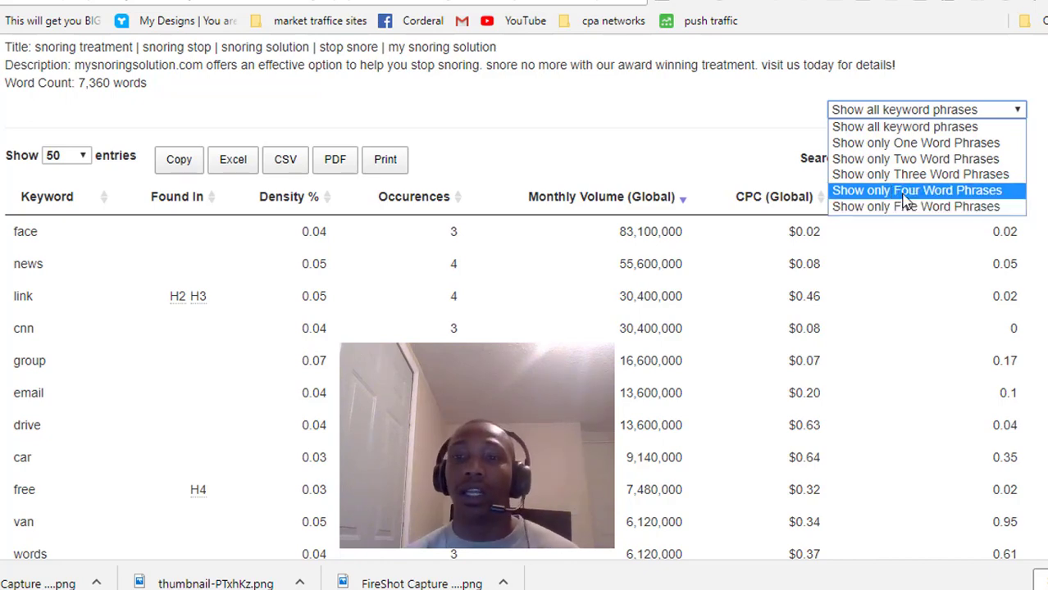
pyautogui.click(902, 195)
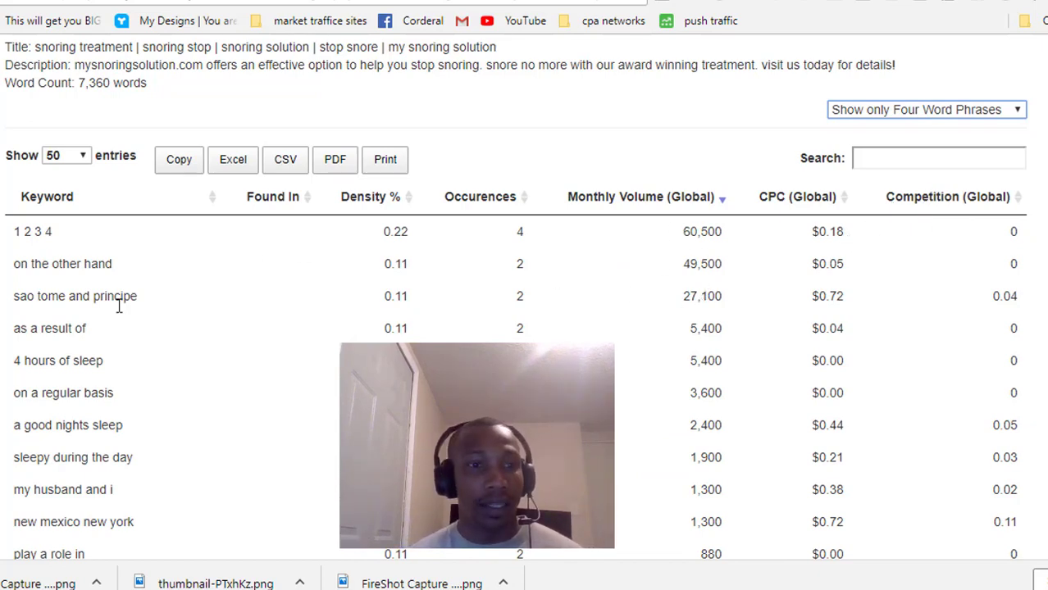
pyautogui.scroll(-1, 50, 315)
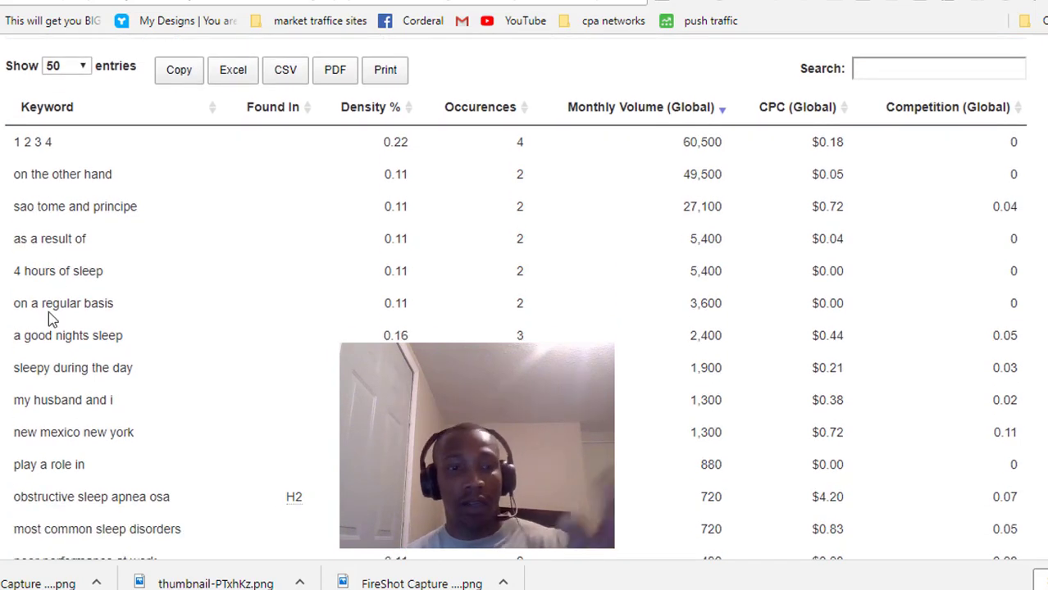
pyautogui.scroll(-1, 49, 318)
pyautogui.scroll(-1, 52, 319)
pyautogui.scroll(-1, 65, 310)
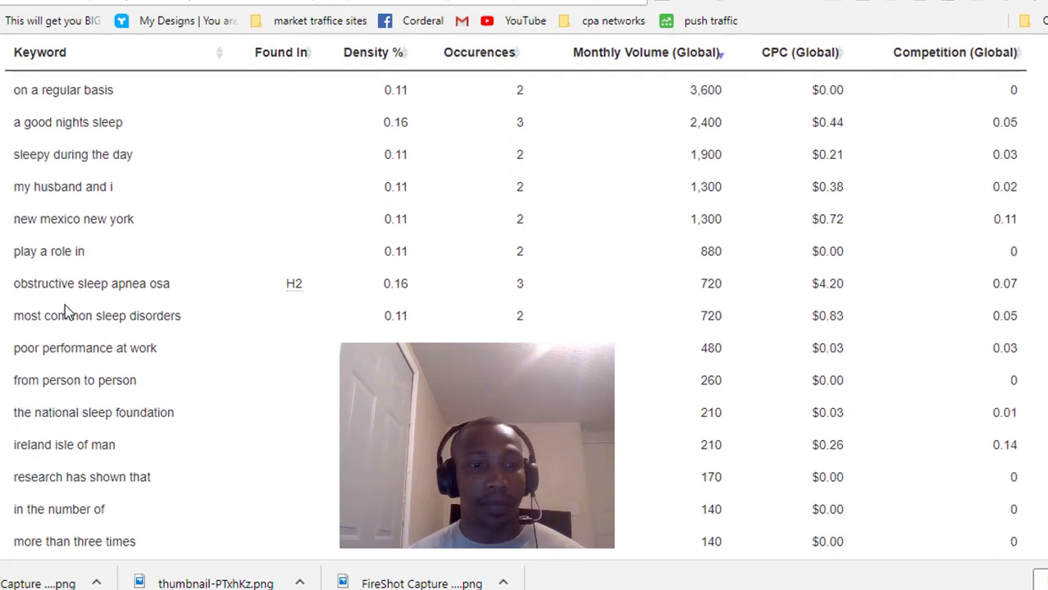
pyautogui.scroll(-1, 65, 310)
pyautogui.scroll(2, 747, 285)
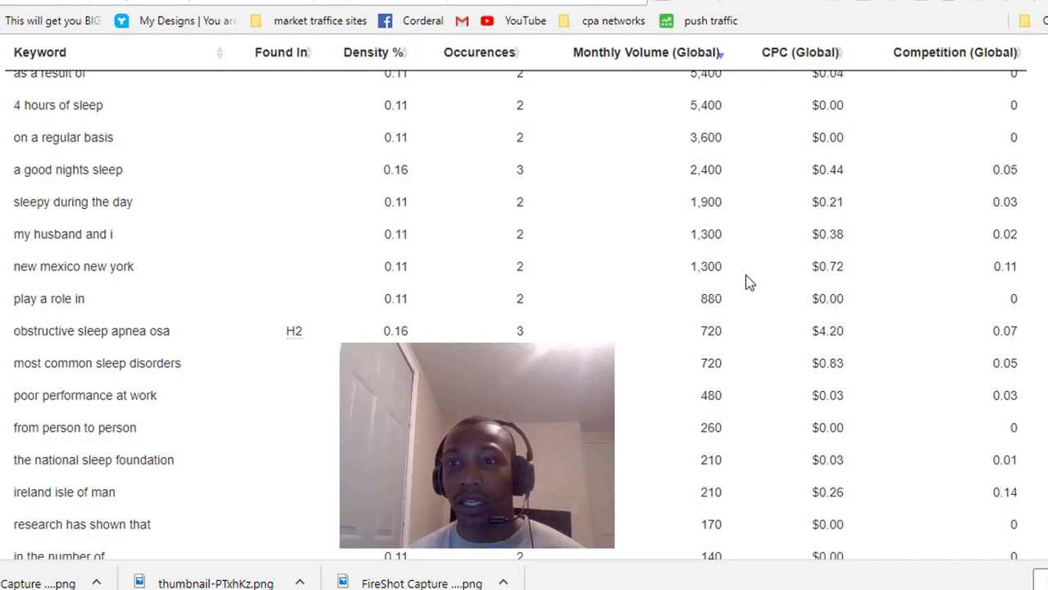
pyautogui.scroll(2, 751, 283)
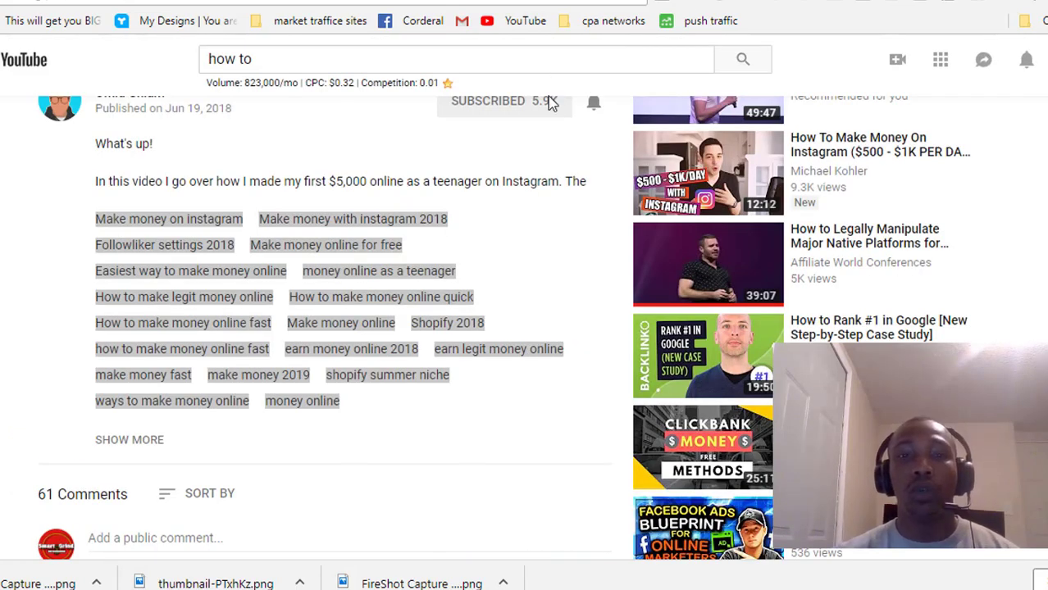
# - Select the money-making video's keyword tag links on YouTube
pyautogui.scroll(2, 551, 102)
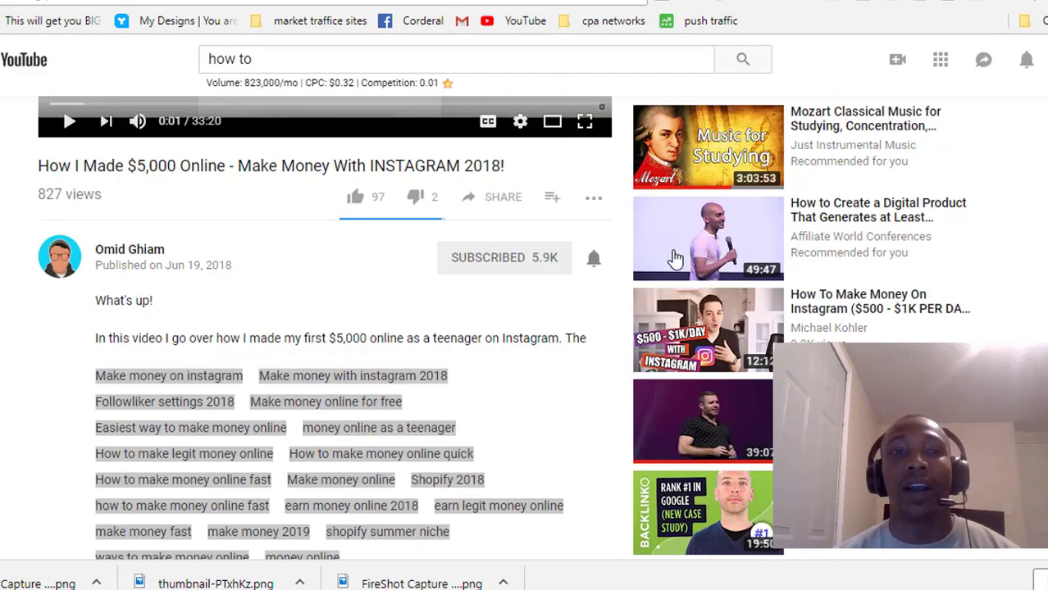
pyautogui.scroll(3, 362, 232)
pyautogui.scroll(-2, 222, 261)
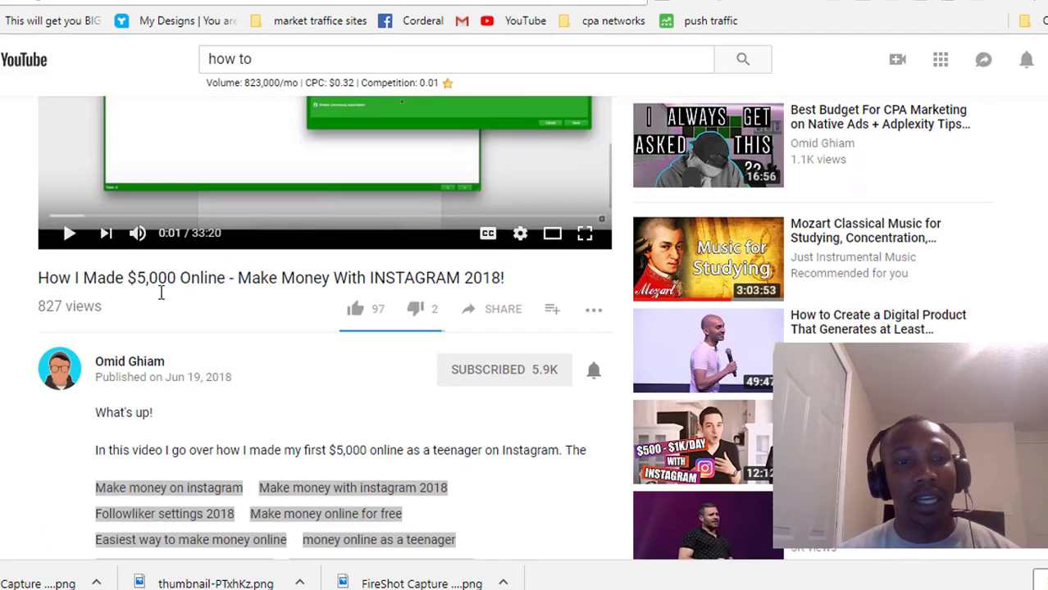
pyautogui.scroll(-2, 159, 369)
pyautogui.scroll(-2, 164, 349)
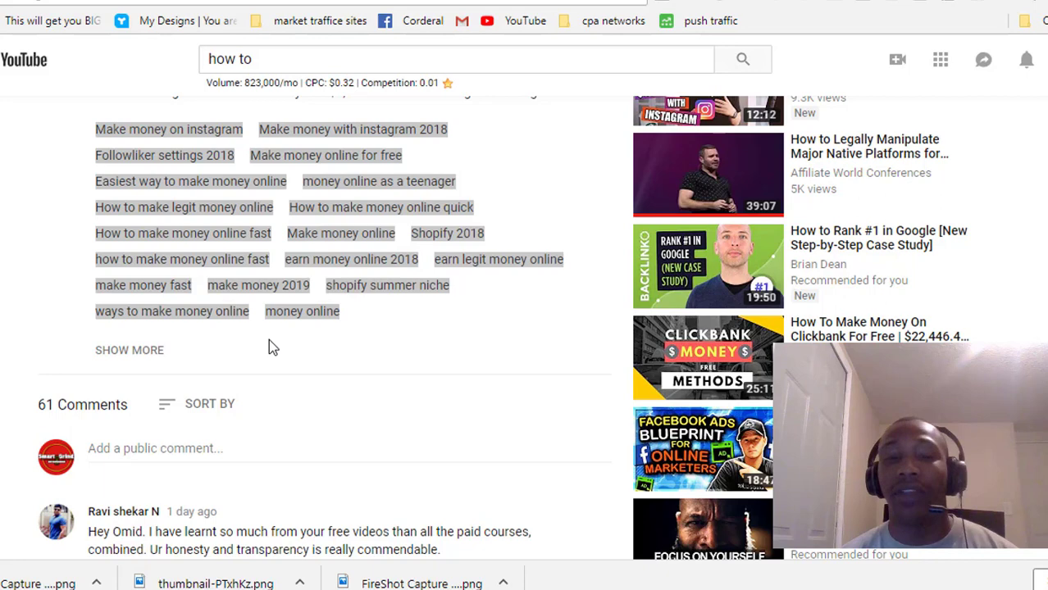
pyautogui.click(268, 339)
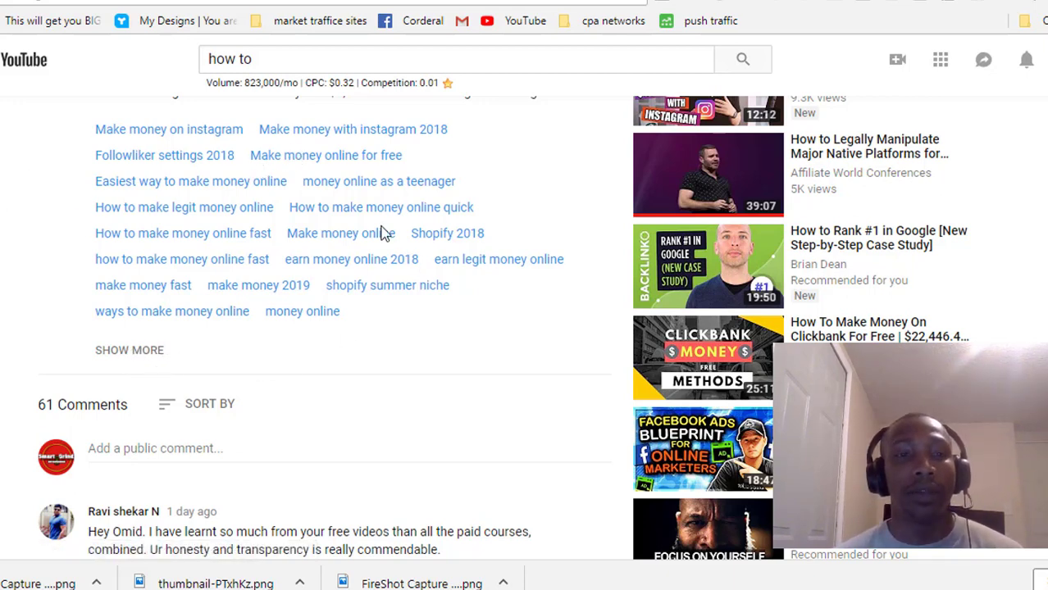
pyautogui.moveTo(93, 129); pyautogui.dragTo(476, 328)
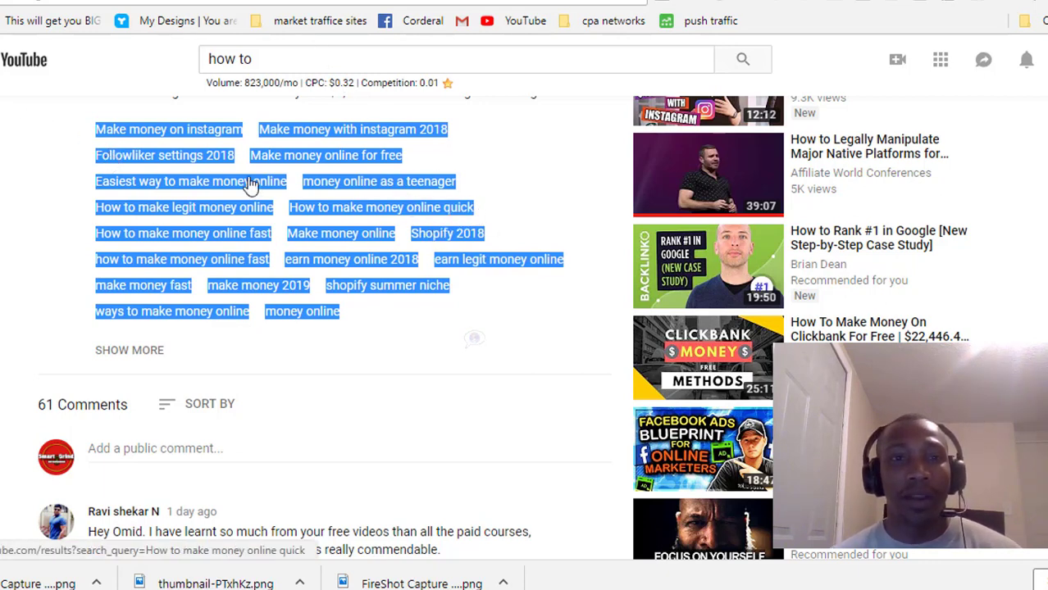
# - Copy the selected tags and open the Keywords Everywhere bulk keyword tool
pyautogui.rightClick(359, 187)
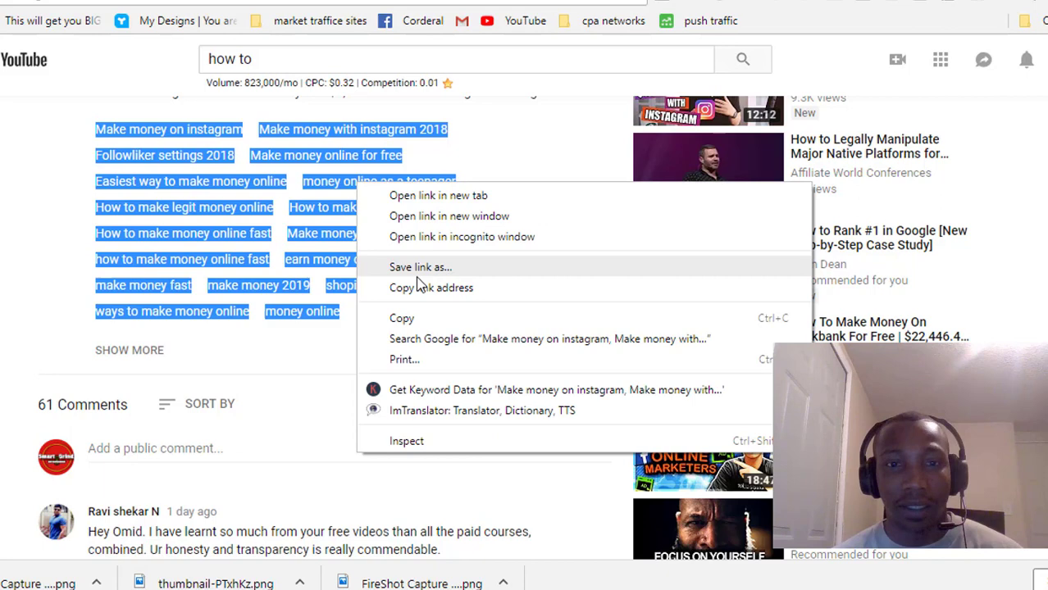
pyautogui.click(401, 319)
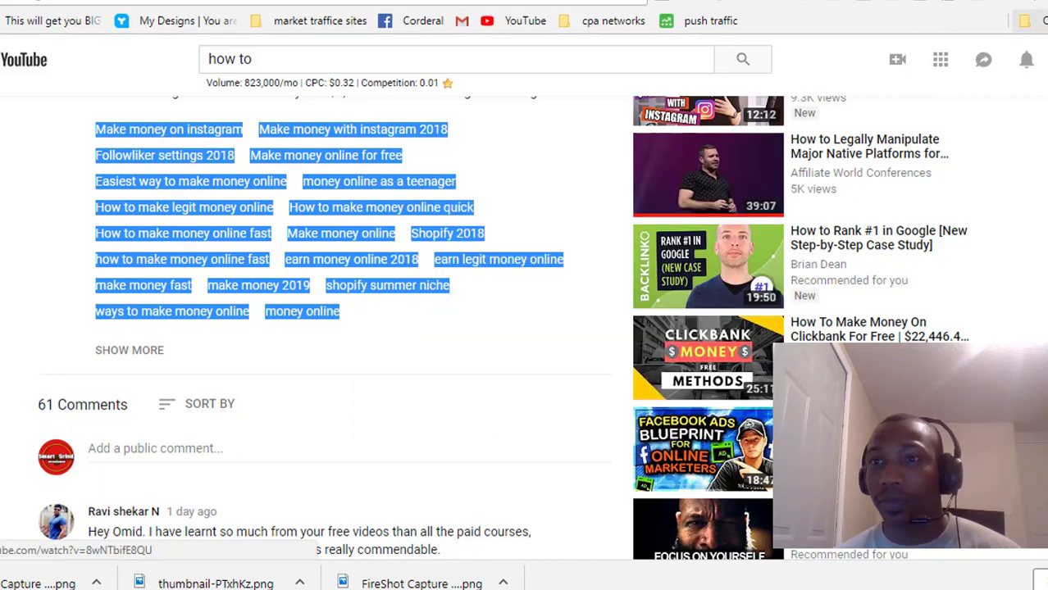
pyautogui.click(1038, 5)
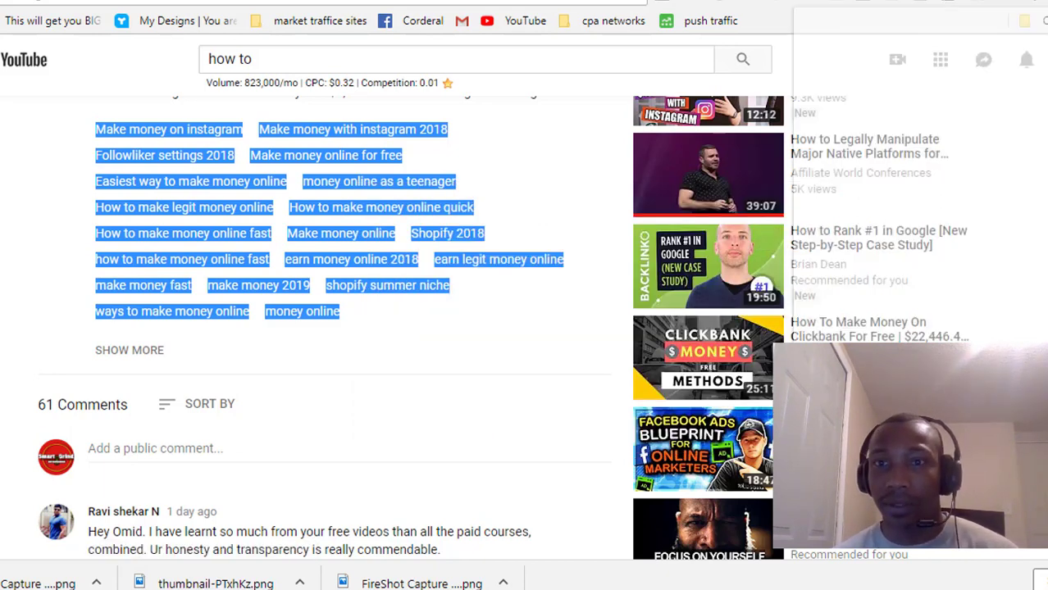
pyautogui.click(976, 169)
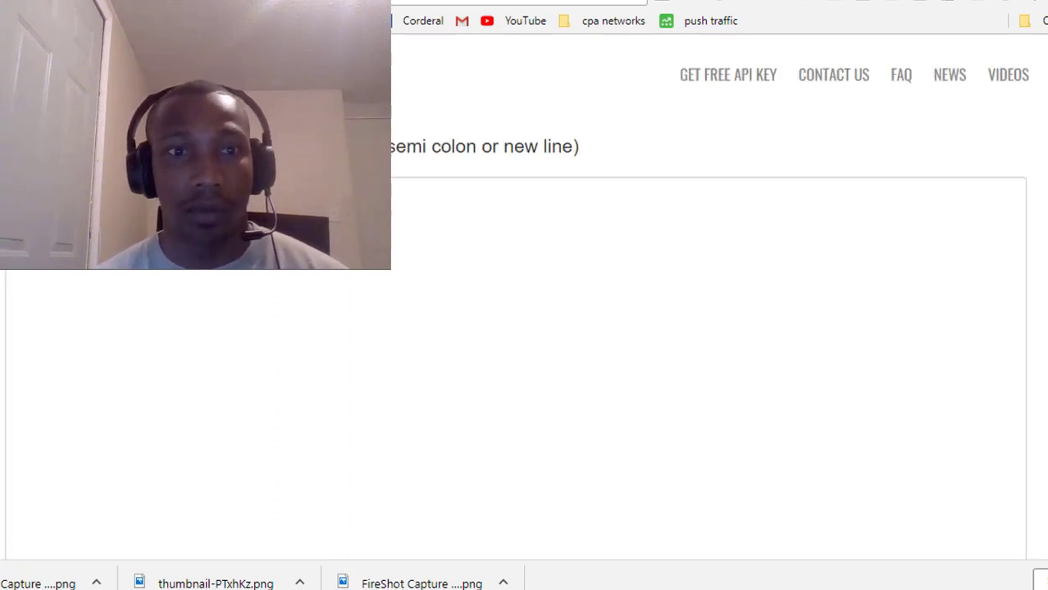
# - Paste the YouTube tags into the bulk tool and get their metrics, e.g. 'make money online' 201,000/mo
pyautogui.click(264, 270)
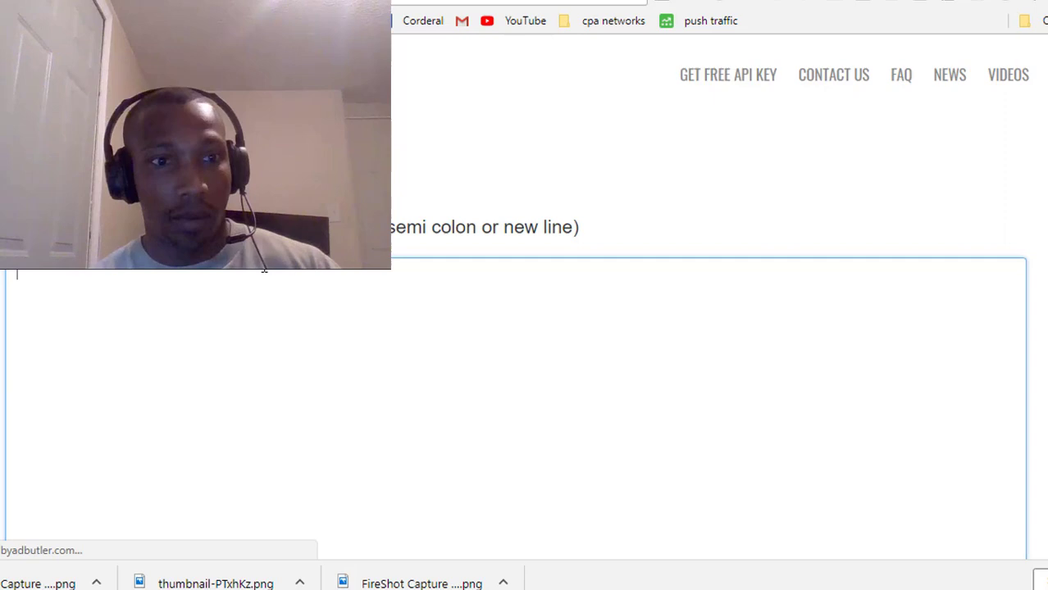
pyautogui.hotkey('ctrl', 'v')
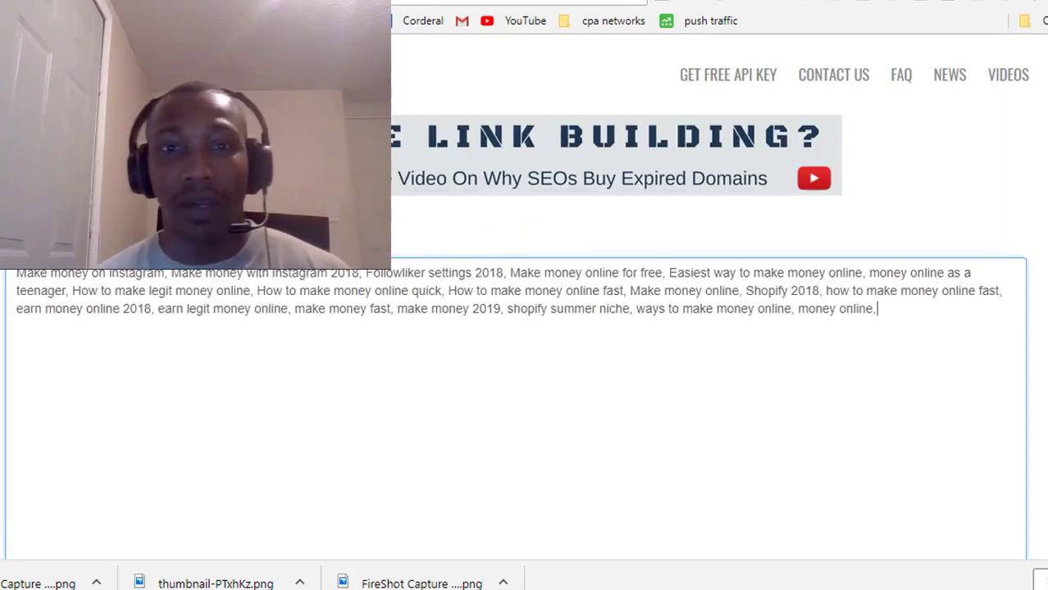
pyautogui.click(679, 126)
pyautogui.scroll(-5, 994, 140)
pyautogui.click(991, 135)
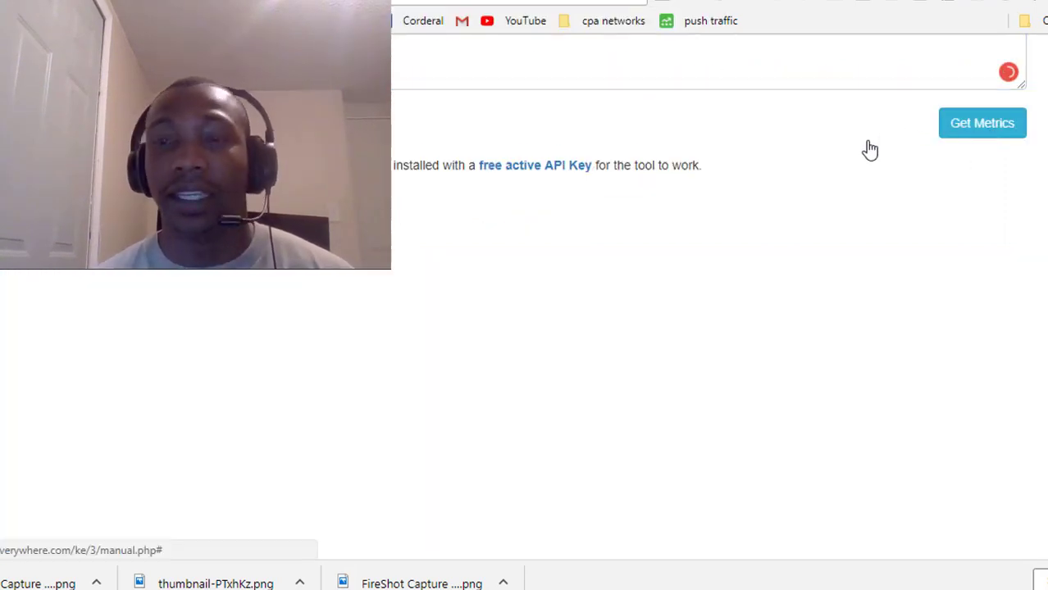
pyautogui.scroll(-1, 821, 170)
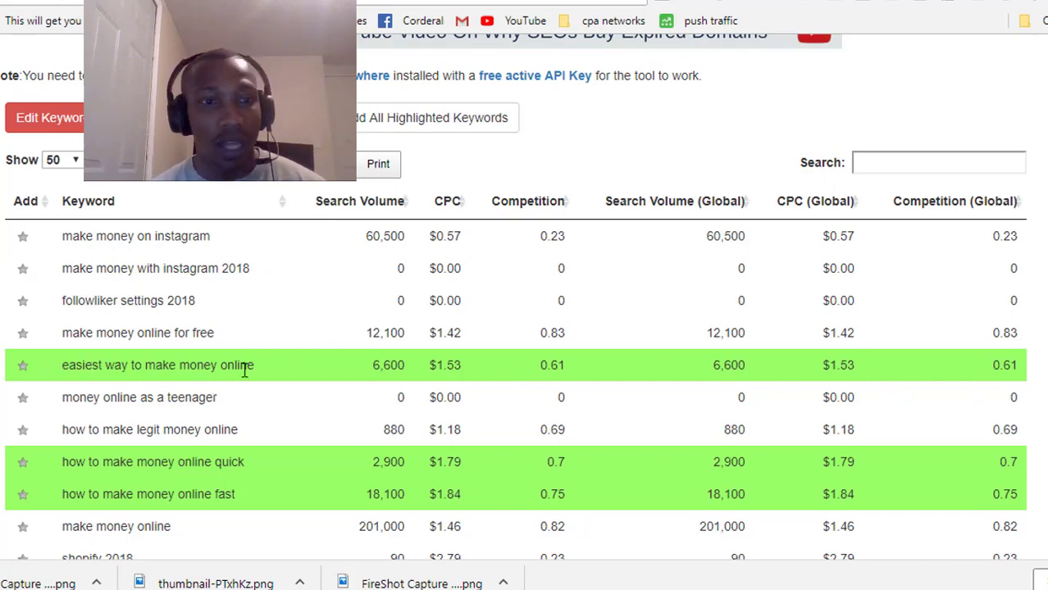
pyautogui.tripleClick(200, 464)
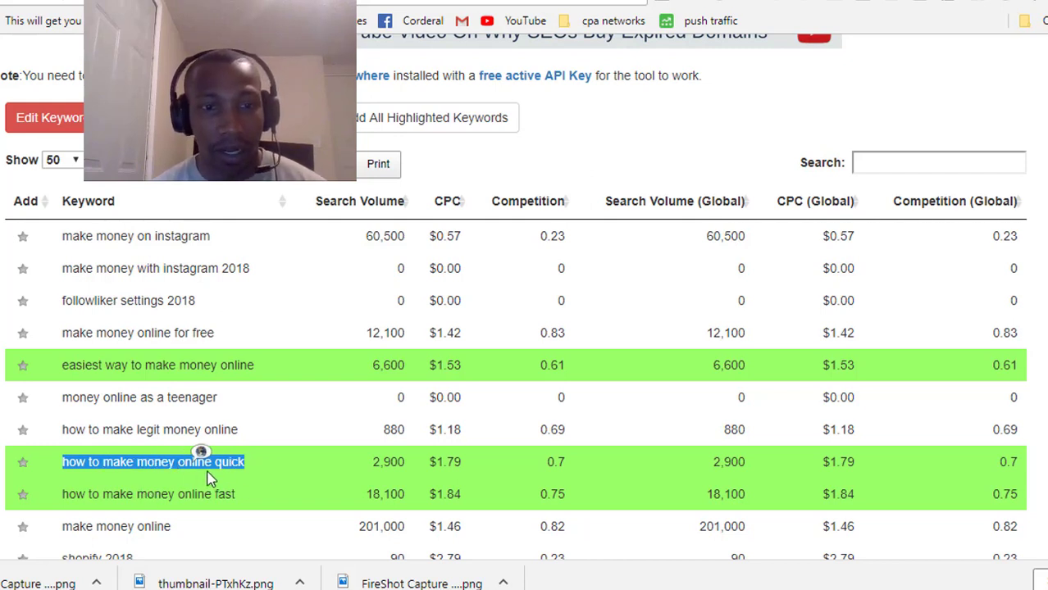
pyautogui.moveTo(381, 465)
pyautogui.mouseDown()
pyautogui.moveTo(433, 470)
pyautogui.moveTo(357, 463)
pyautogui.mouseUp()
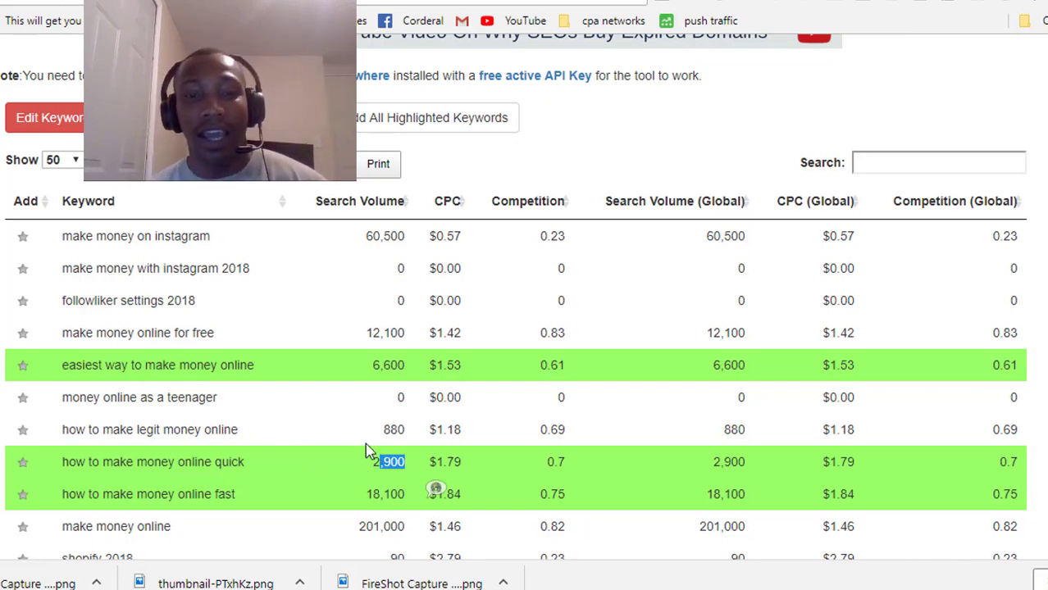
pyautogui.click(1008, 464)
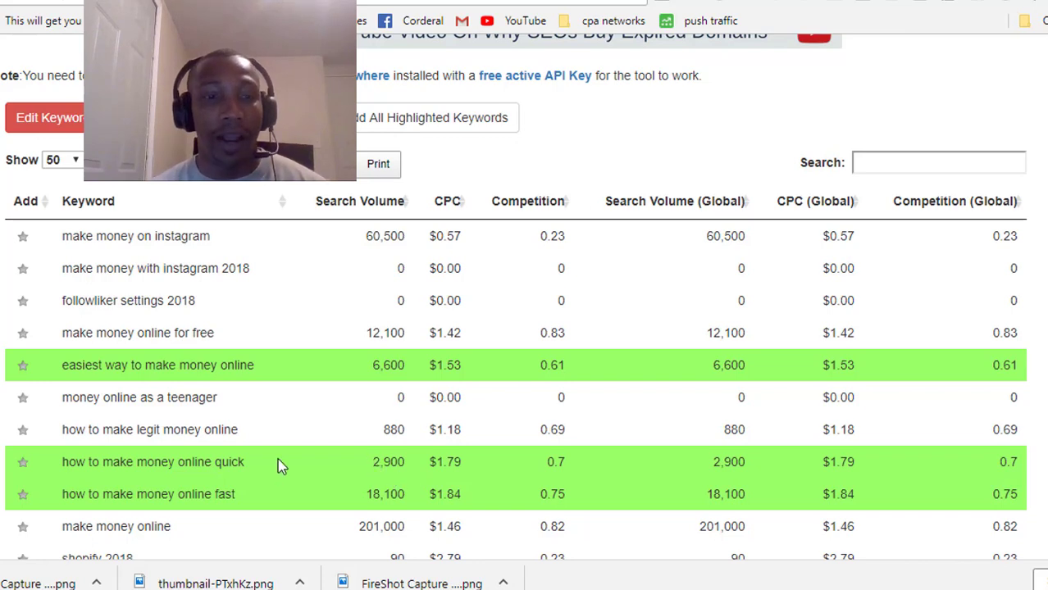
pyautogui.moveTo(246, 463); pyautogui.dragTo(62, 463)
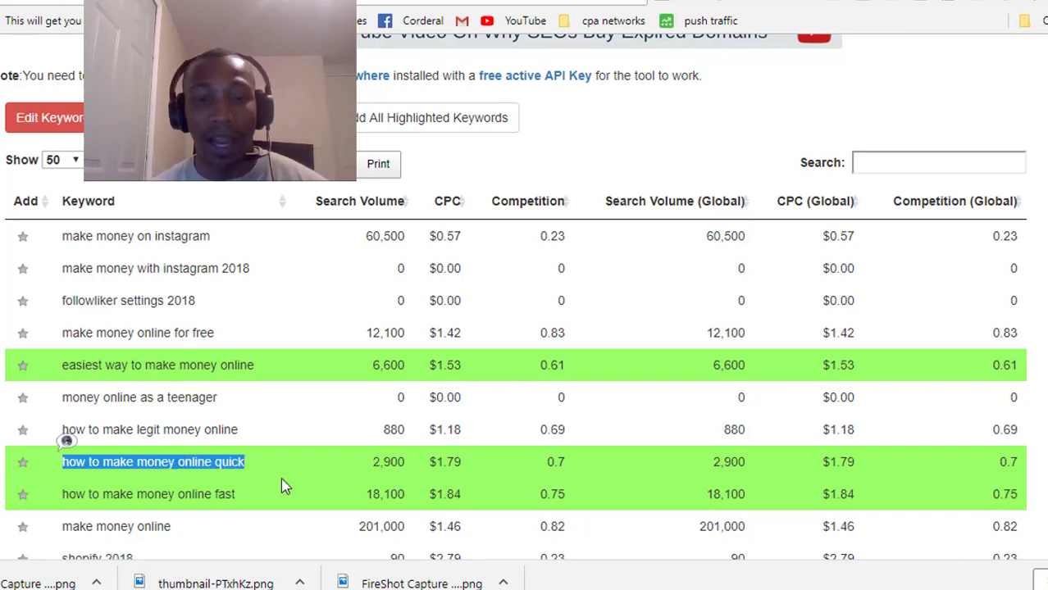
pyautogui.click(366, 465)
pyautogui.moveTo(370, 464); pyautogui.dragTo(402, 466)
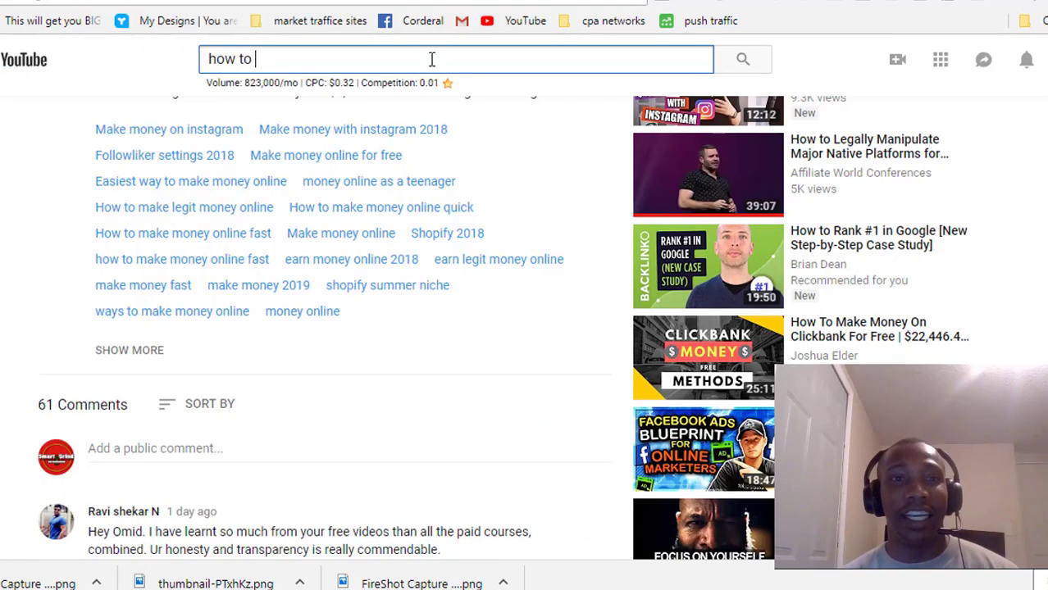
# - Replace the YouTube search text with 'how to las' to show suggestions with volume and CPC
pyautogui.press('BackSpace')
pyautogui.press('BackSpace')
pyautogui.press('BackSpace')
pyautogui.press('BackSpace')
pyautogui.press('BackSpace')
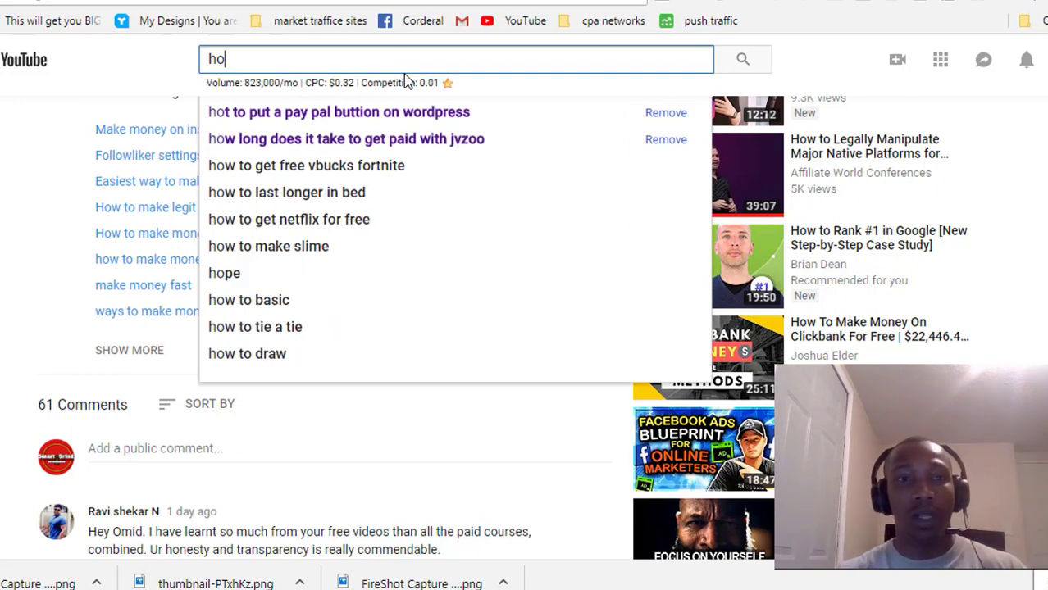
pyautogui.press('BackSpace')
pyautogui.press('BackSpace')
pyautogui.write('how ')
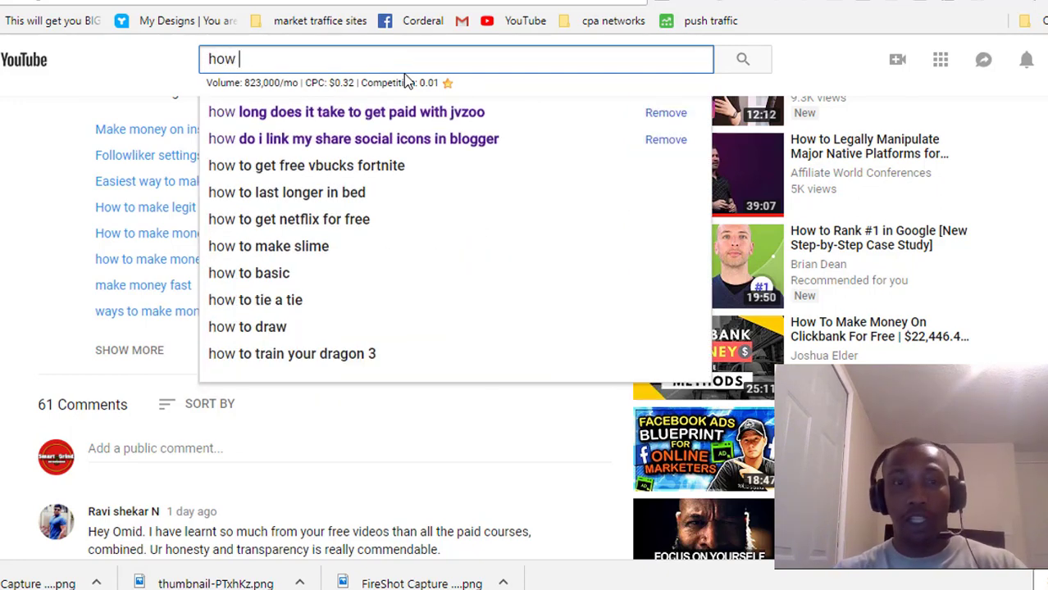
pyautogui.write('to')
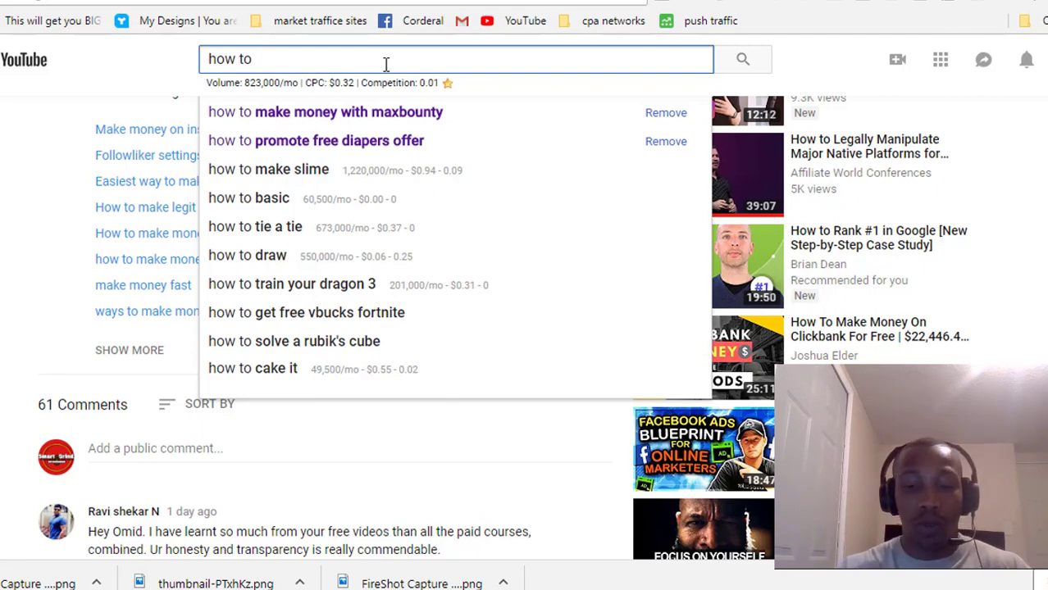
pyautogui.write('as')
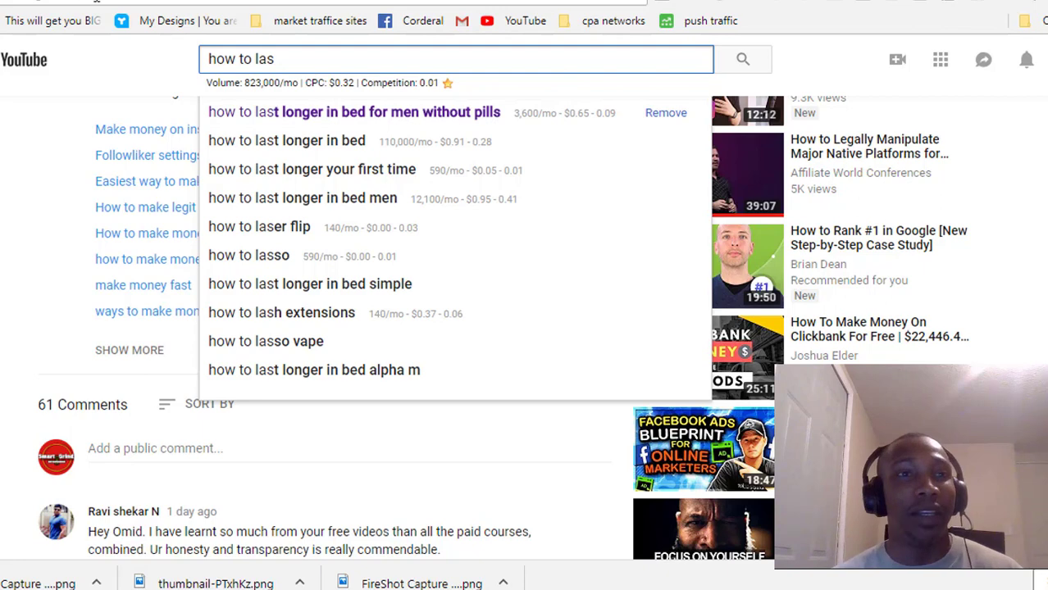
# - Search Google for 'bing' from the address bar and open the Bing homepage
pyautogui.click(113, 4)
pyautogui.write('b')
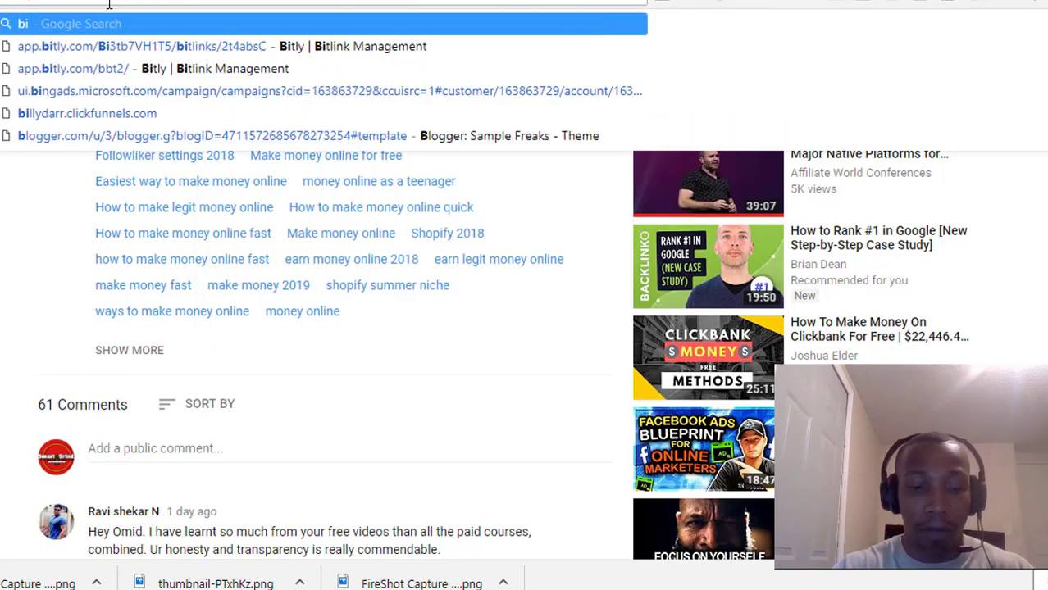
pyautogui.write('i')
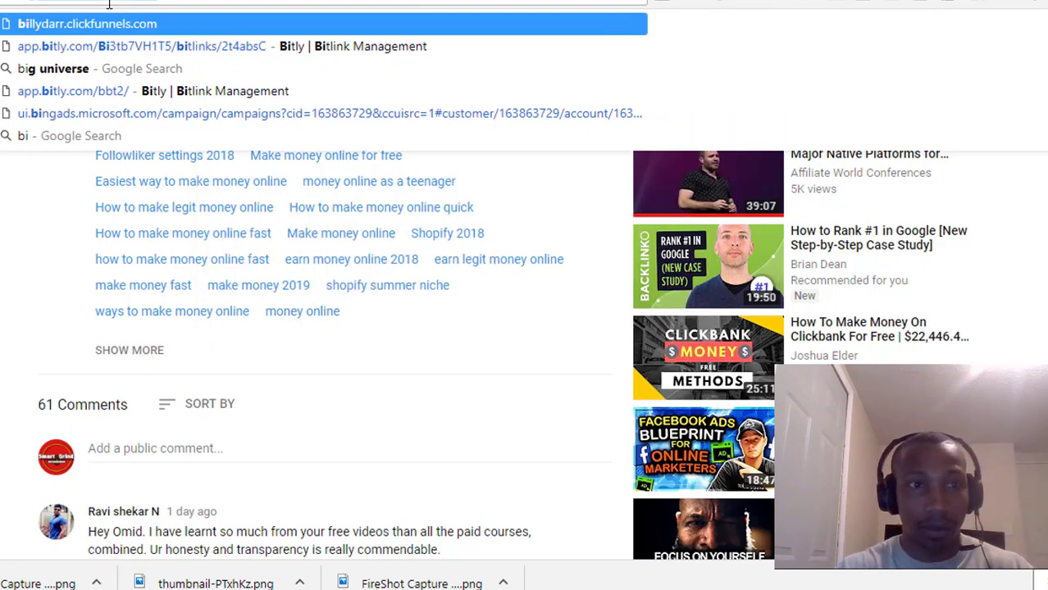
pyautogui.write('ng')
pyautogui.press('Escape')
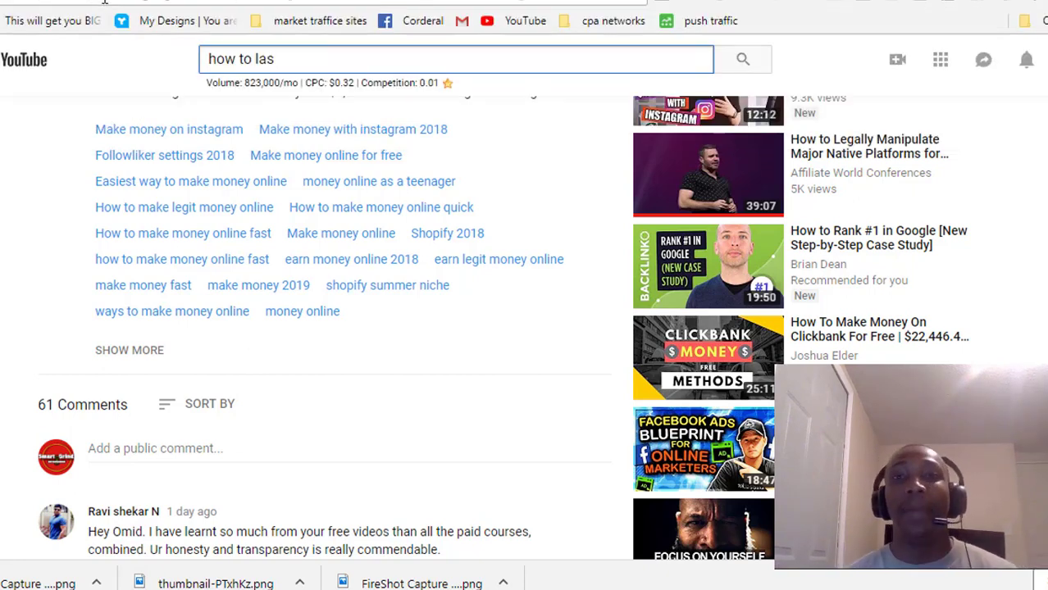
pyautogui.press('Return')
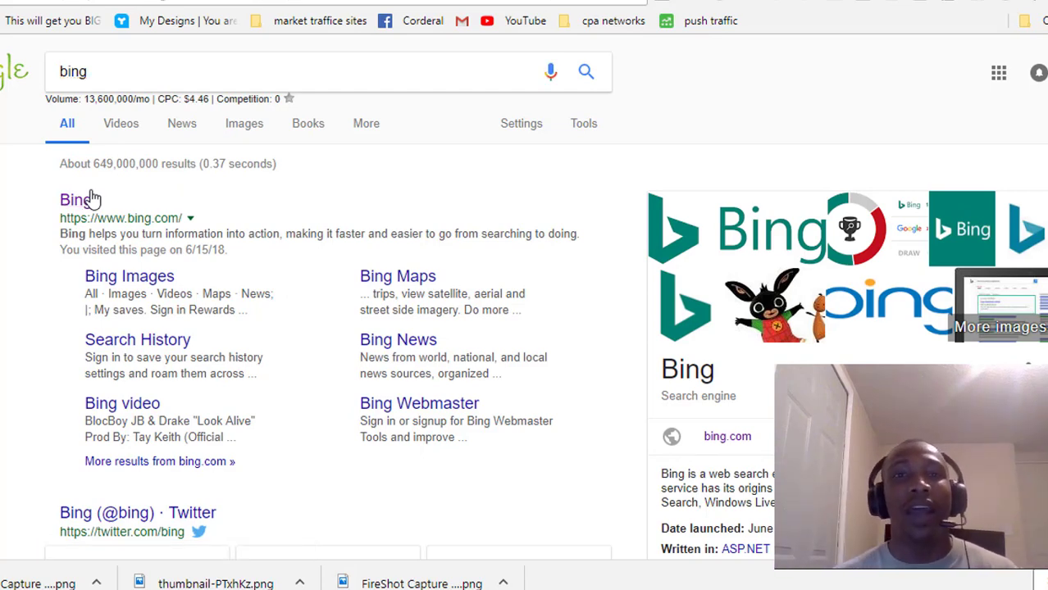
pyautogui.click(93, 200)
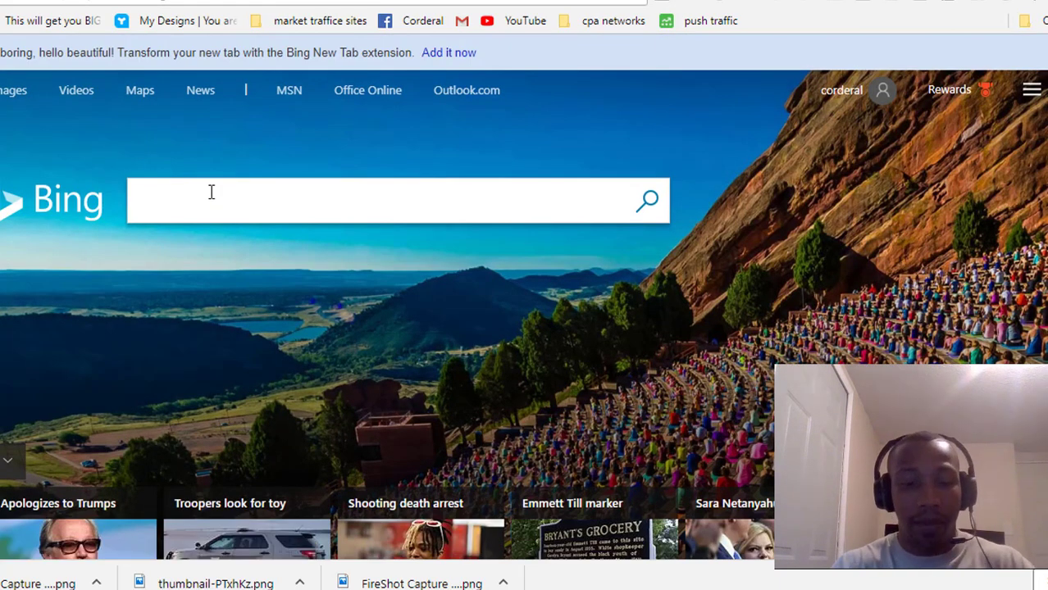
# - Type 'how to' into Bing's search box to show suggestions with Keywords Everywhere metrics
pyautogui.write('how ')
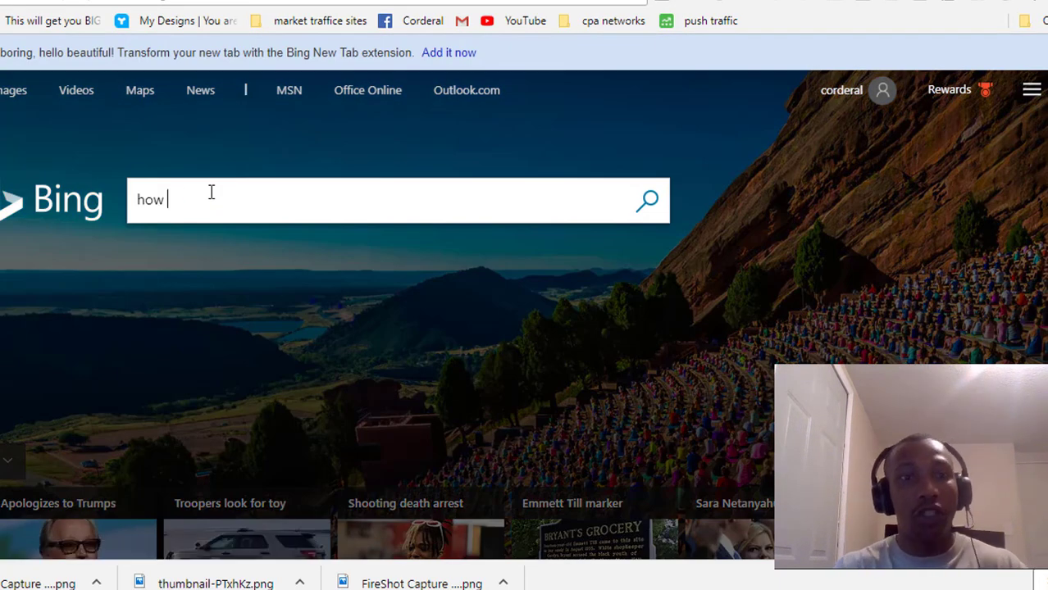
pyautogui.write('to')
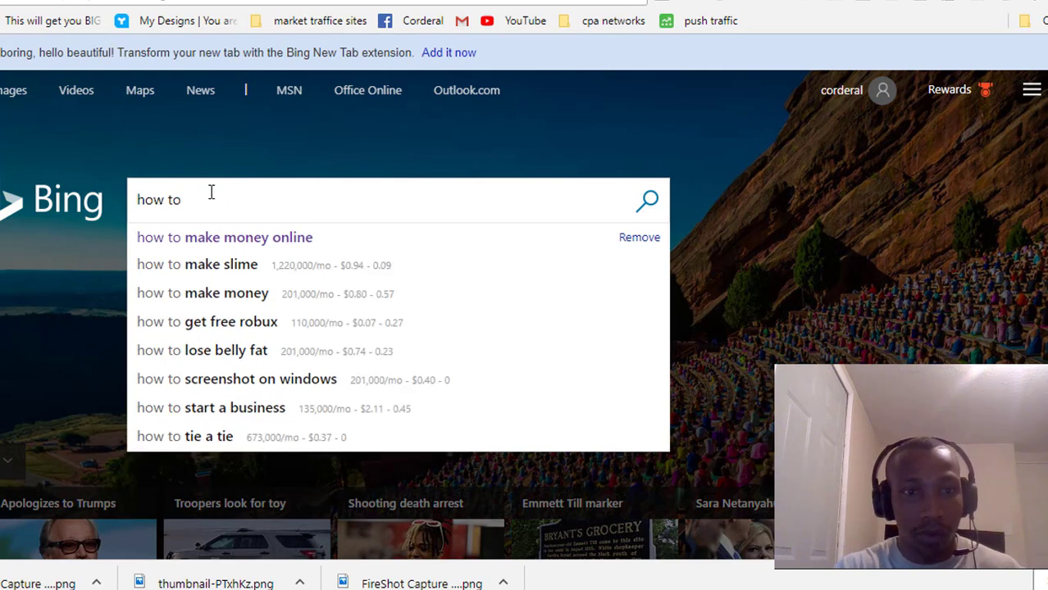